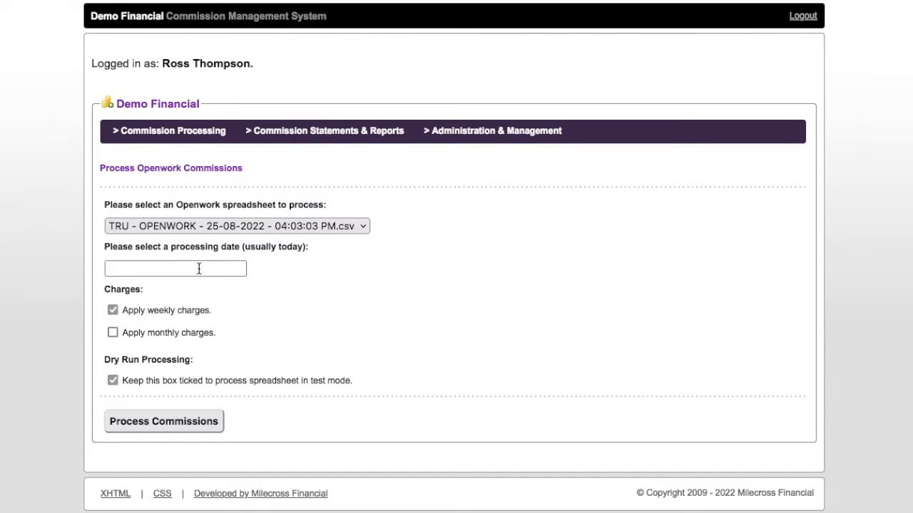
- Process the selected Openwork spreadsheet in dry run mode with the processing date 25-08-2022
{"action": "left_click", "coordinate": [197, 269]}
{"action": "left_click", "coordinate": [220, 388]}
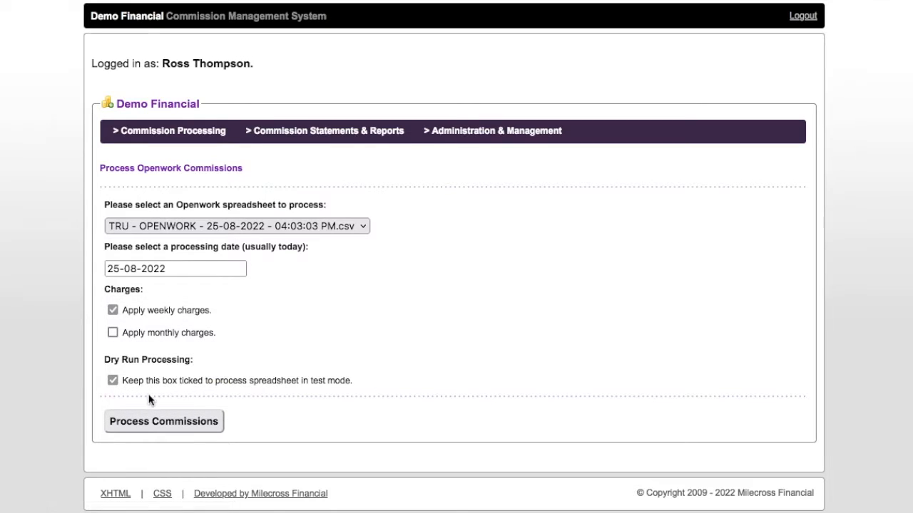
{"action": "left_click", "coordinate": [151, 423]}
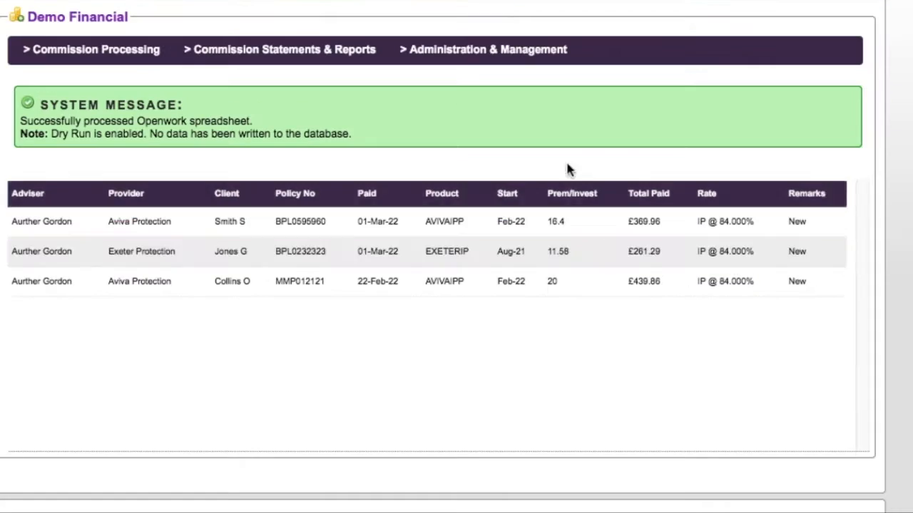
- Open the Manage Rates page to check the current payment rates of each business
{"action": "mouse_move", "coordinate": [485, 50]}
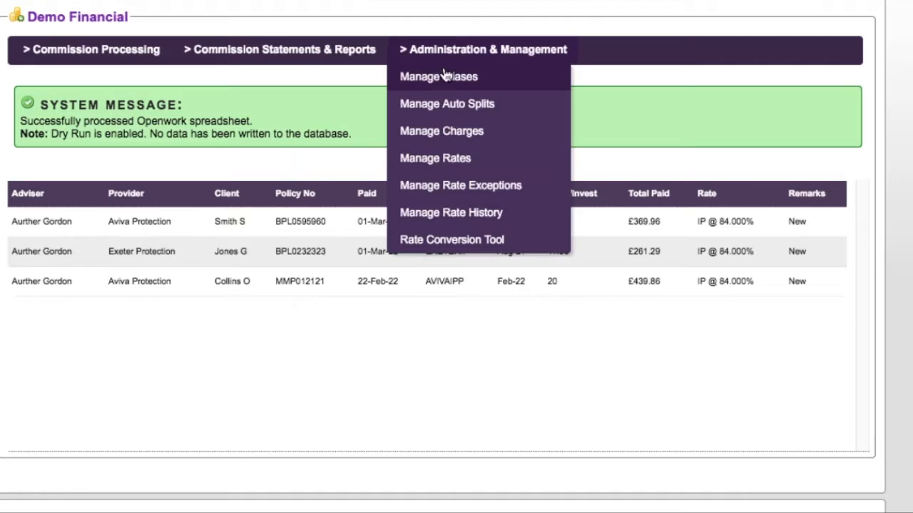
{"action": "left_click", "coordinate": [474, 163]}
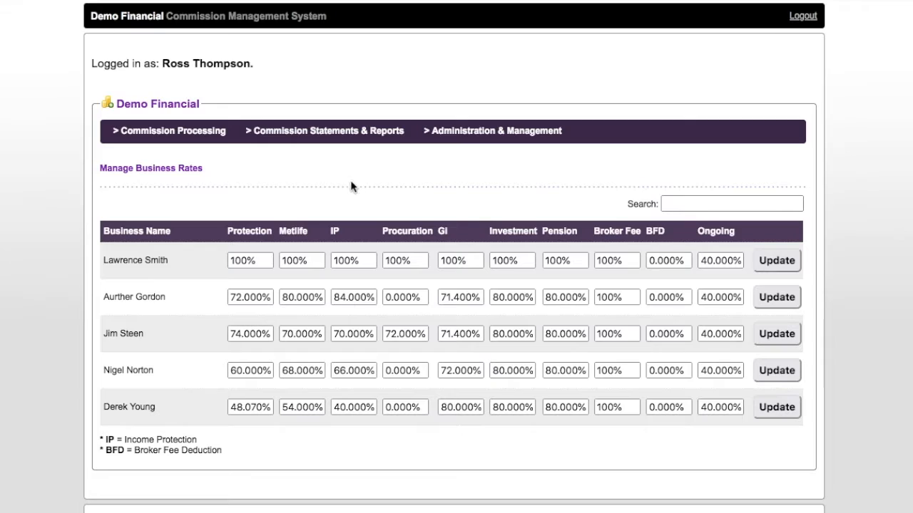
- Start a new rate history record for the business that appears in the processed Openwork commissions
{"action": "mouse_move", "coordinate": [521, 145]}
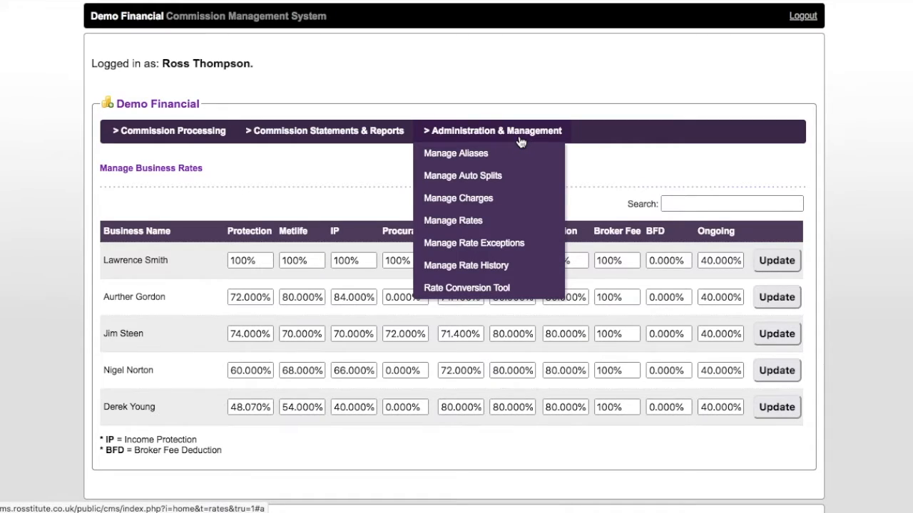
{"action": "left_click", "coordinate": [465, 274]}
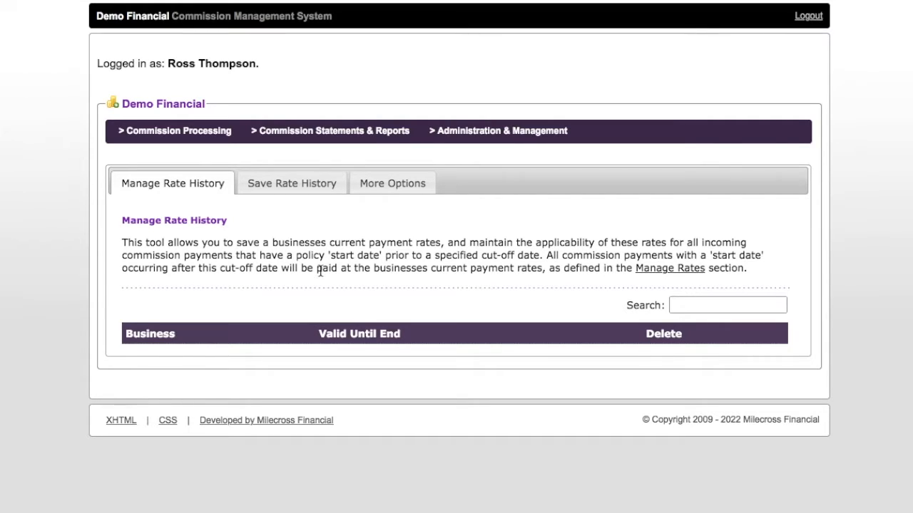
{"action": "left_click", "coordinate": [292, 186]}
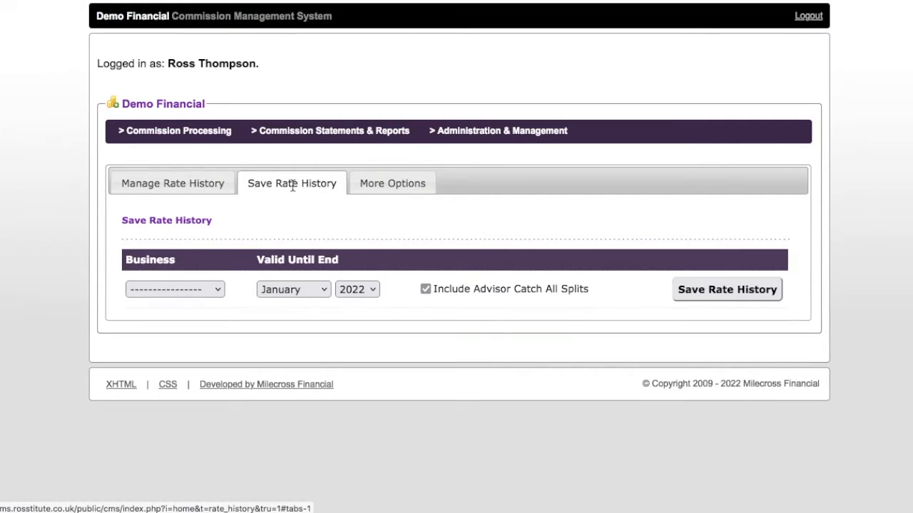
{"action": "left_click", "coordinate": [211, 292]}
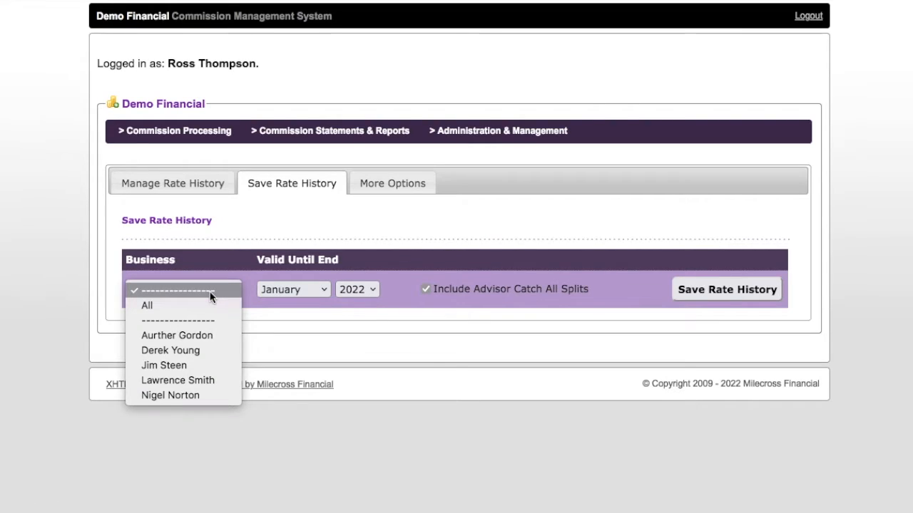
{"action": "left_click", "coordinate": [224, 343]}
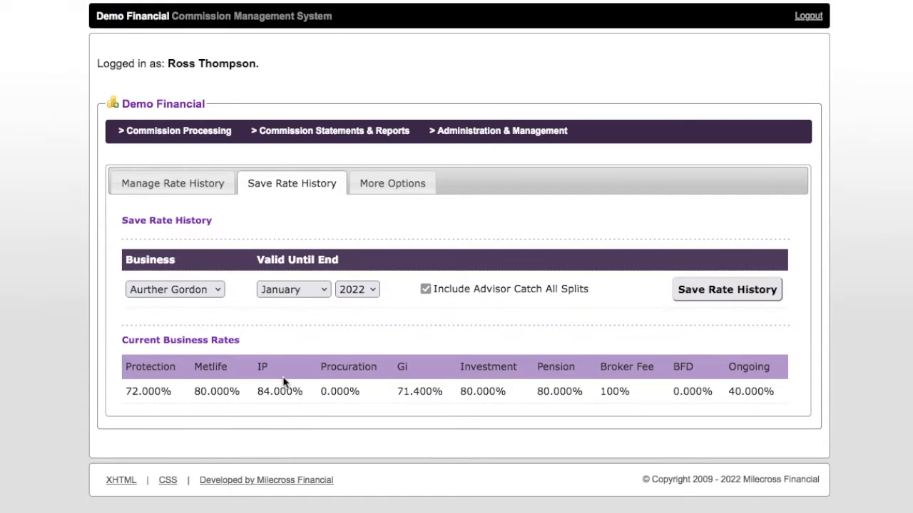
- Set the rate history's validity end to August 2021 and save it with advisor catch all splits included
{"action": "left_click", "coordinate": [304, 290]}
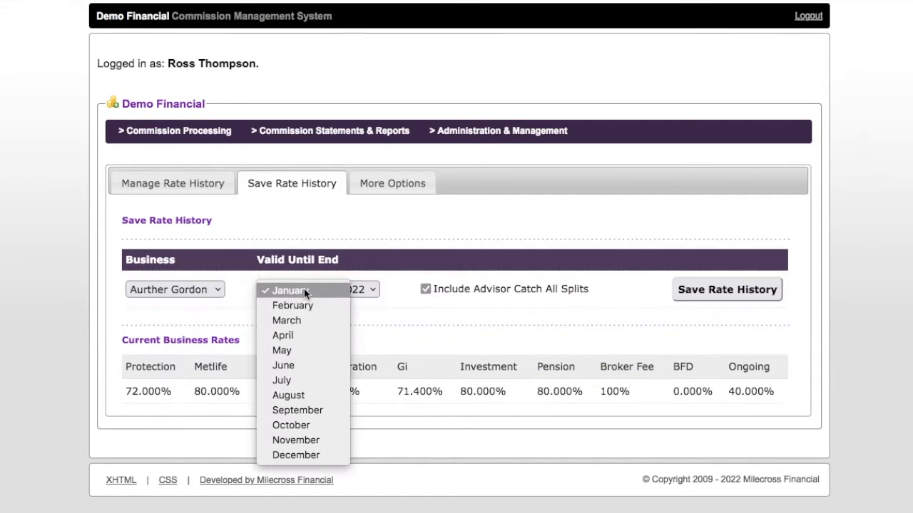
{"action": "left_click", "coordinate": [324, 398]}
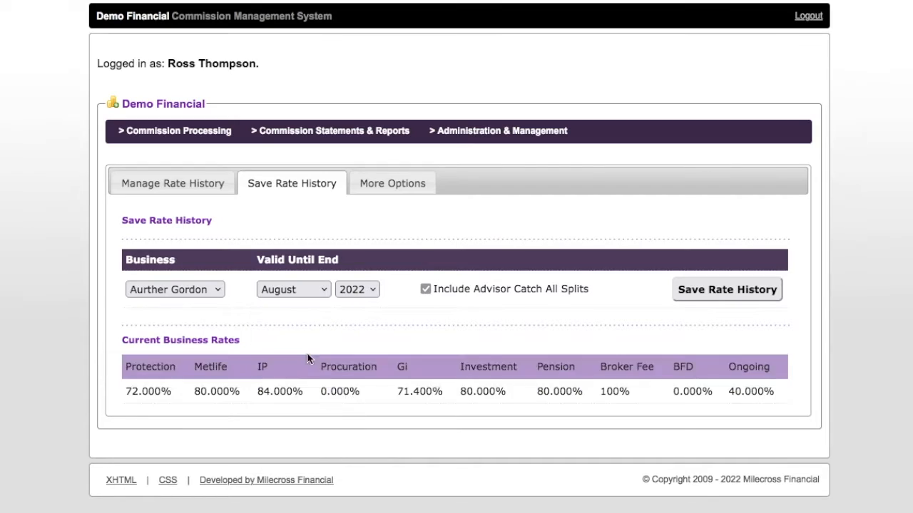
{"action": "left_click", "coordinate": [352, 294]}
{"action": "left_click", "coordinate": [383, 307]}
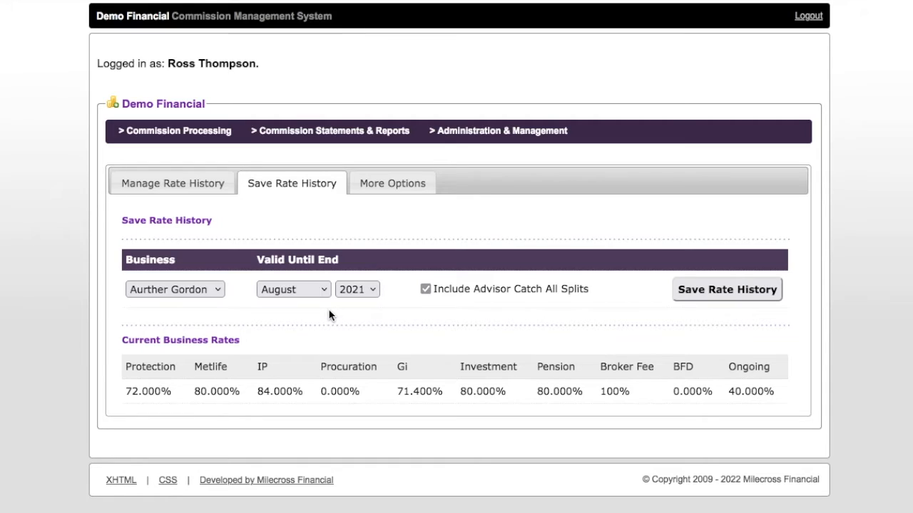
{"action": "left_click", "coordinate": [703, 297]}
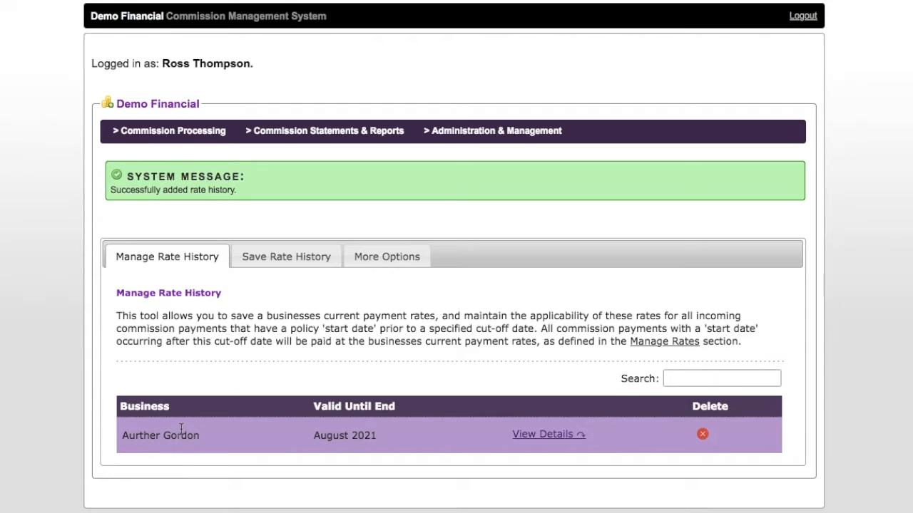
- View the details of the saved August 2021 rate history to check its stored business rates
{"action": "scroll", "coordinate": [180, 428], "scroll_direction": "down", "scroll_amount": 1}
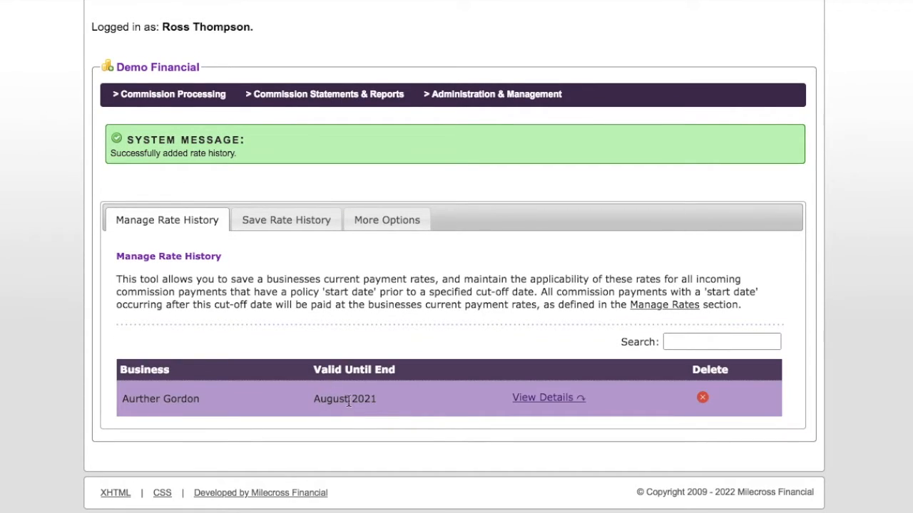
{"action": "left_click", "coordinate": [538, 405]}
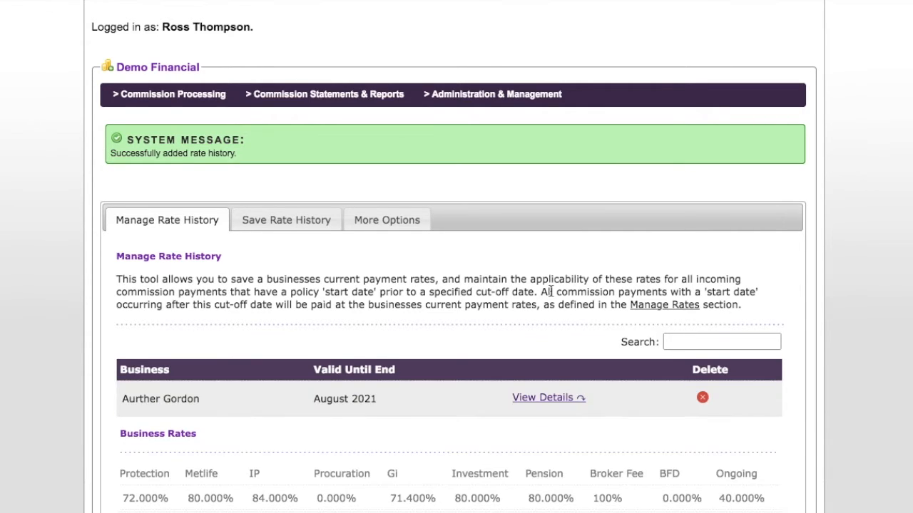
{"action": "scroll", "coordinate": [551, 292], "scroll_direction": "down", "scroll_amount": 2}
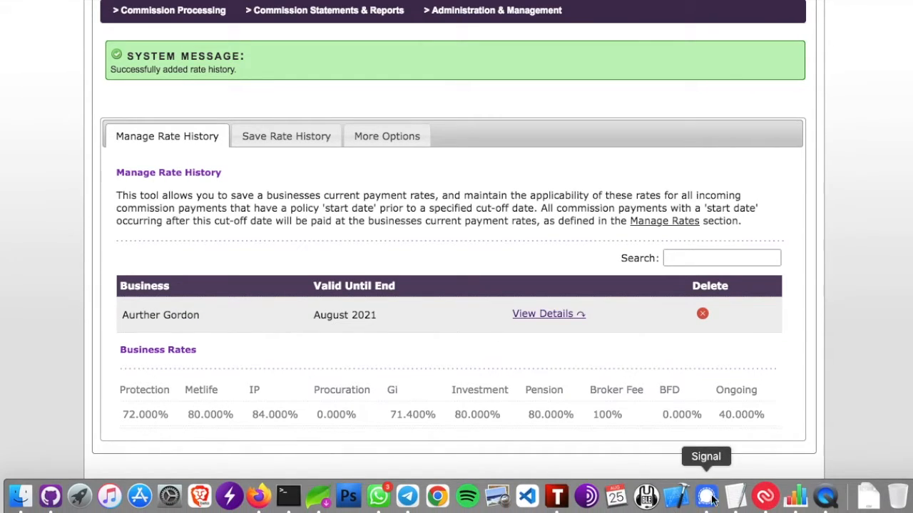
- Switch to the commission spreadsheet and check the start date of the Exeter Protection policy
{"action": "left_click", "coordinate": [795, 506]}
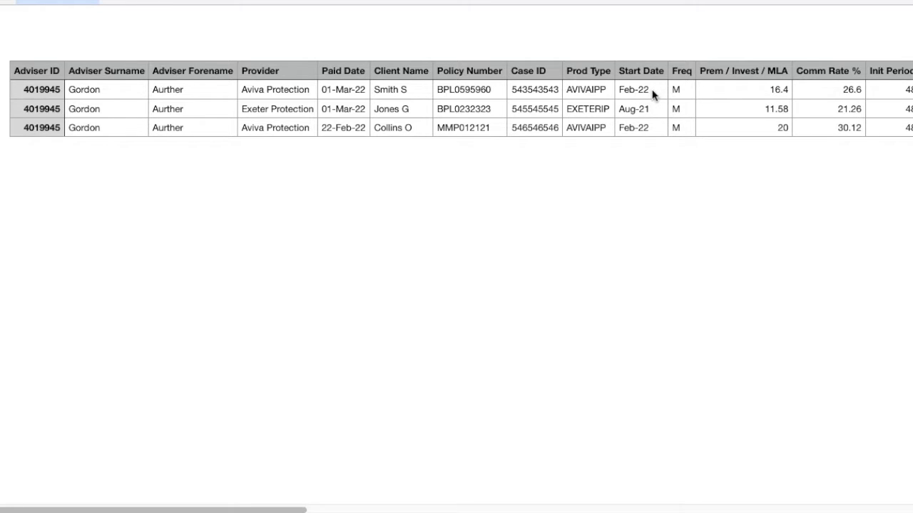
{"action": "left_click", "coordinate": [638, 111]}
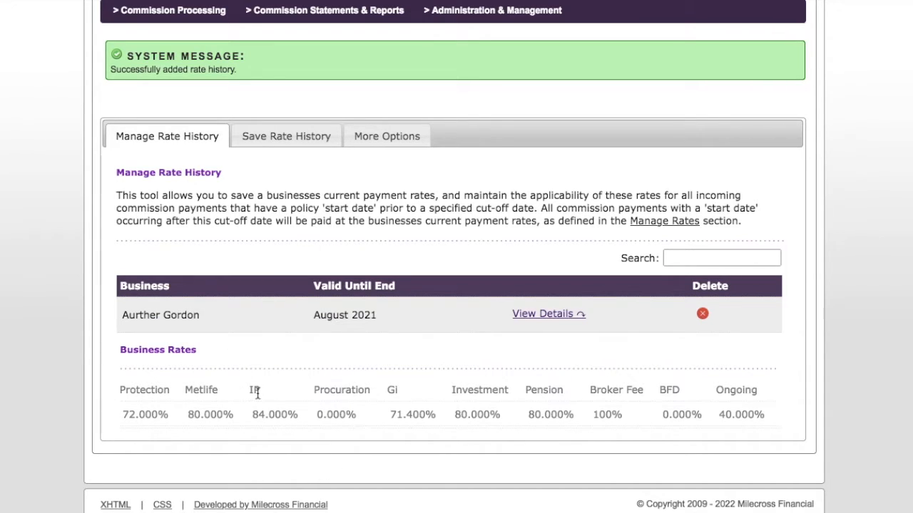
- In Manage Rates, set the IP rate of the business with the saved rate history to 72% and update it
{"action": "scroll", "coordinate": [256, 414], "scroll_direction": "up", "scroll_amount": 3}
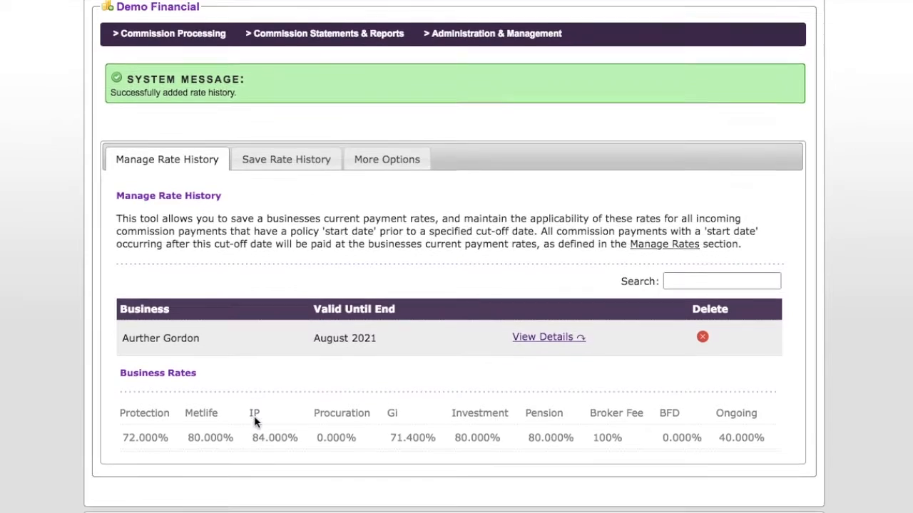
{"action": "mouse_move", "coordinate": [513, 107]}
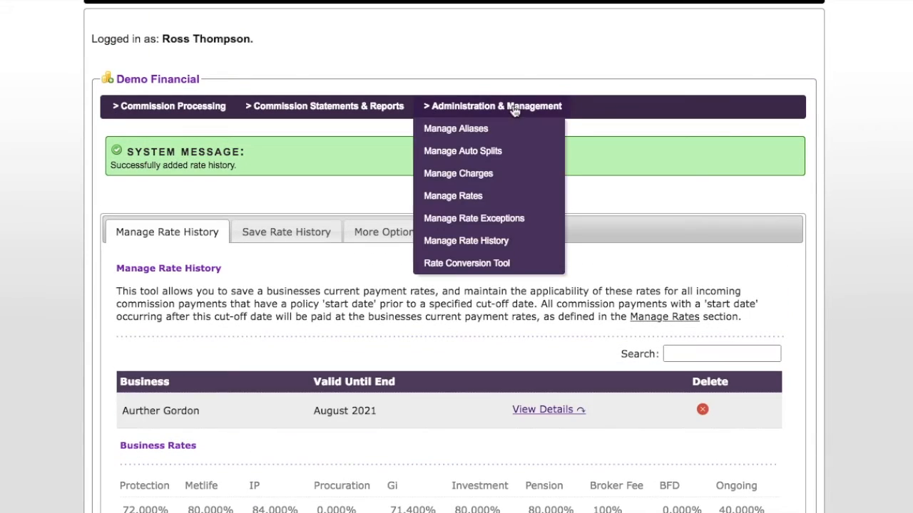
{"action": "left_click", "coordinate": [488, 197]}
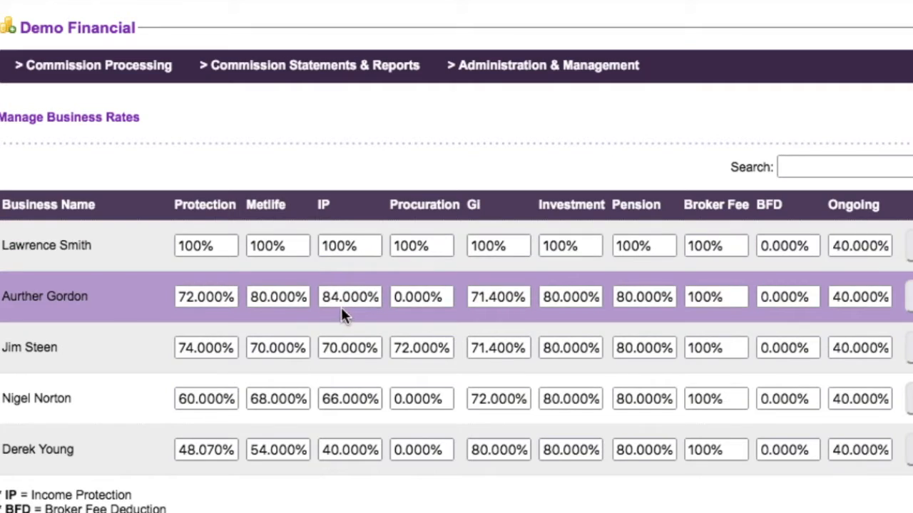
{"action": "left_click_drag", "start_coordinate": [341, 298], "coordinate": [303, 291]}
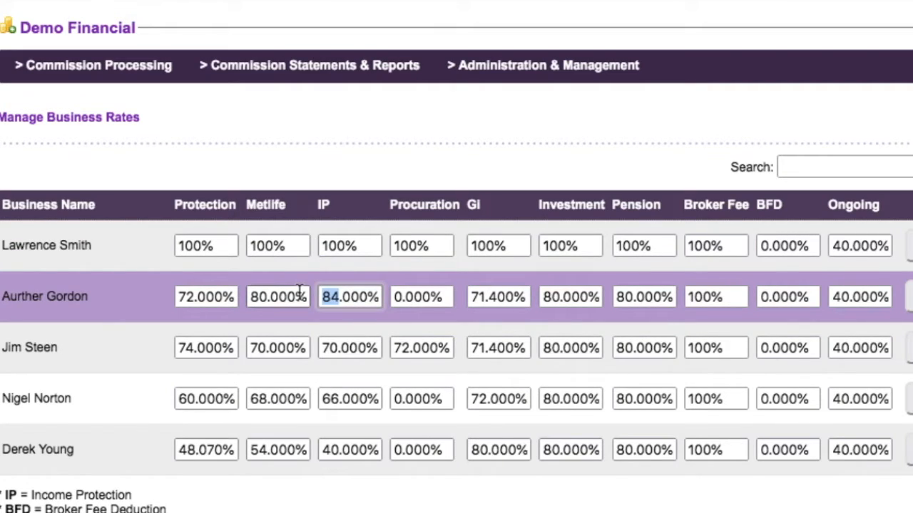
{"action": "type", "text": "72"}
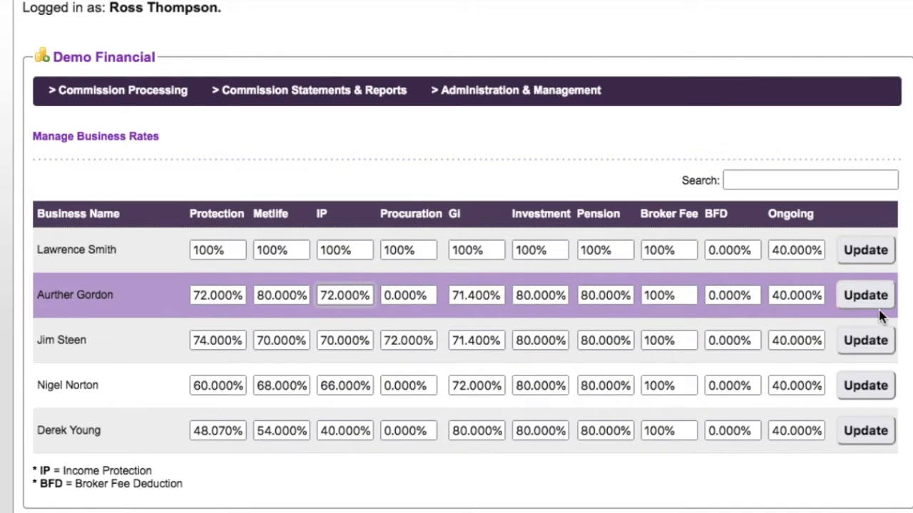
{"action": "left_click", "coordinate": [879, 301]}
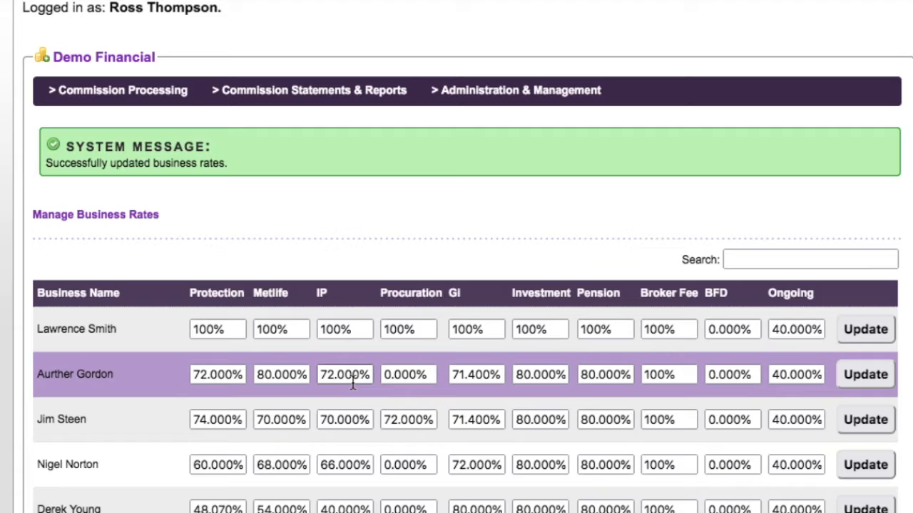
- Process the Openwork spreadsheet again as a dry run, dated 25-08-2022, to test the saved rate history
{"action": "mouse_move", "coordinate": [96, 90]}
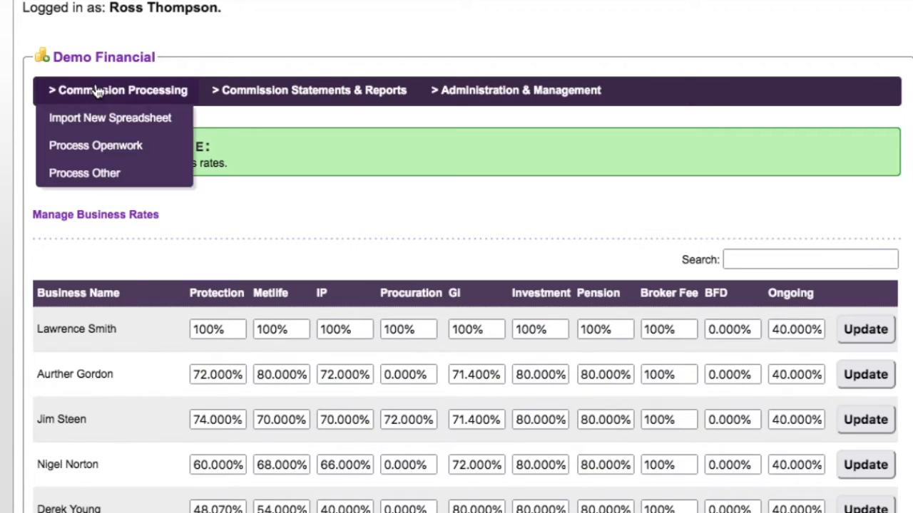
{"action": "left_click", "coordinate": [96, 145]}
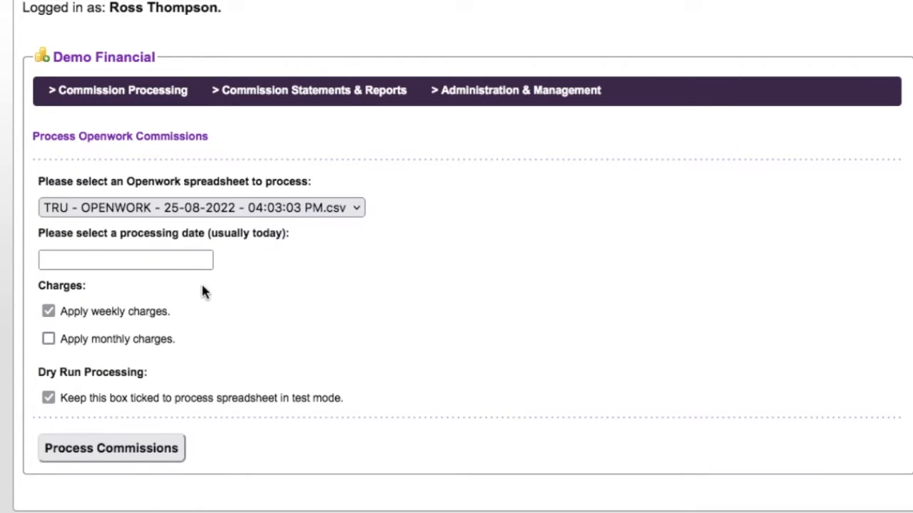
{"action": "left_click", "coordinate": [171, 261]}
{"action": "left_click", "coordinate": [180, 408]}
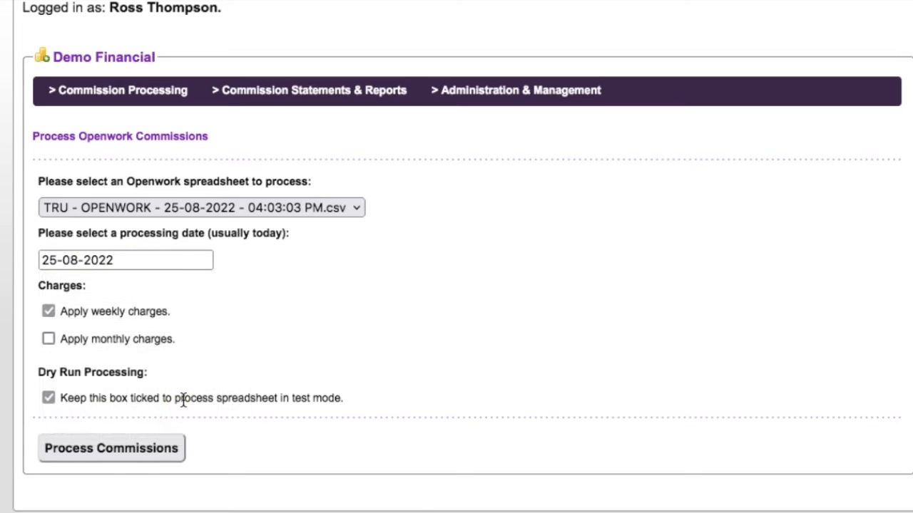
{"action": "left_click", "coordinate": [133, 457]}
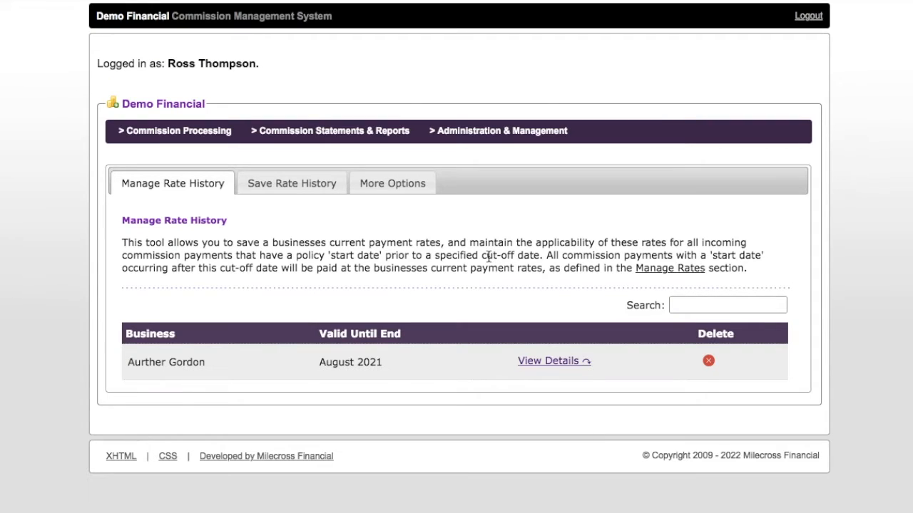
- Delete the August 2021 rate history record and confirm the deletion
{"action": "left_click", "coordinate": [708, 362]}
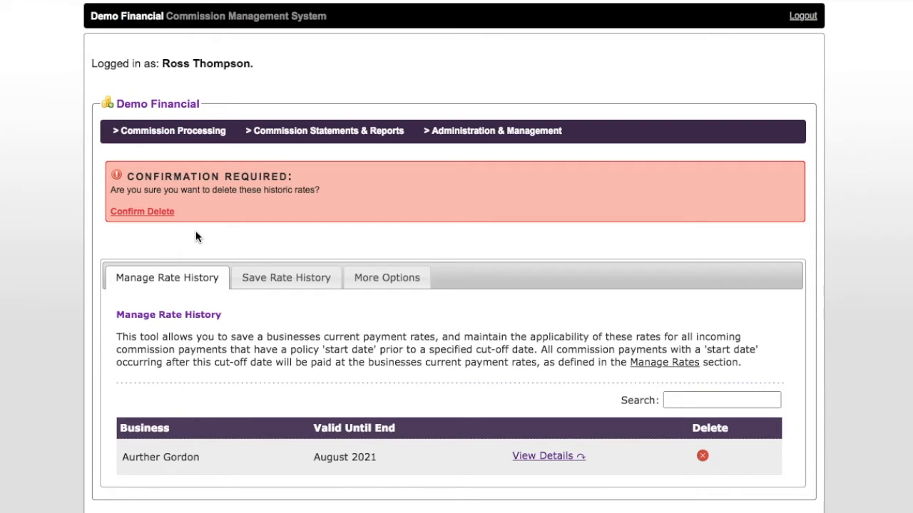
{"action": "left_click", "coordinate": [135, 217]}
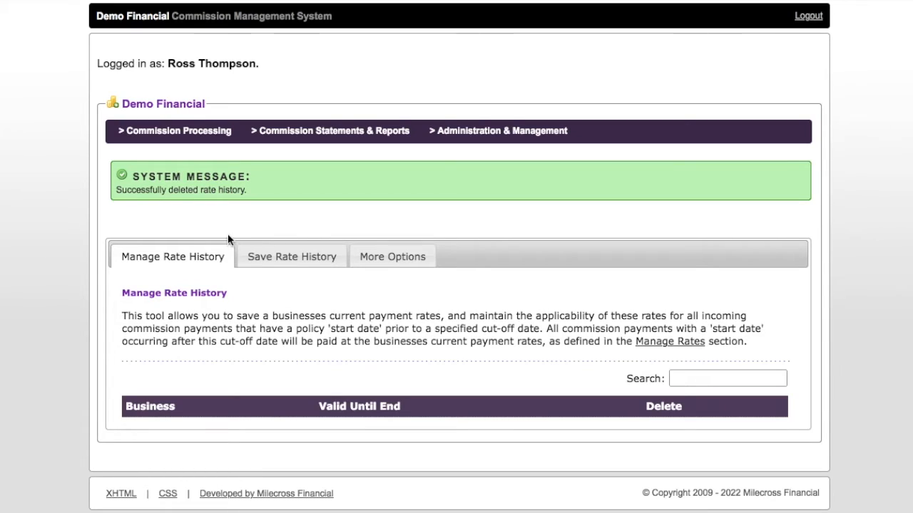
- Save the current rate history for all businesses, valid until the end of August 2022
{"action": "left_click", "coordinate": [270, 261]}
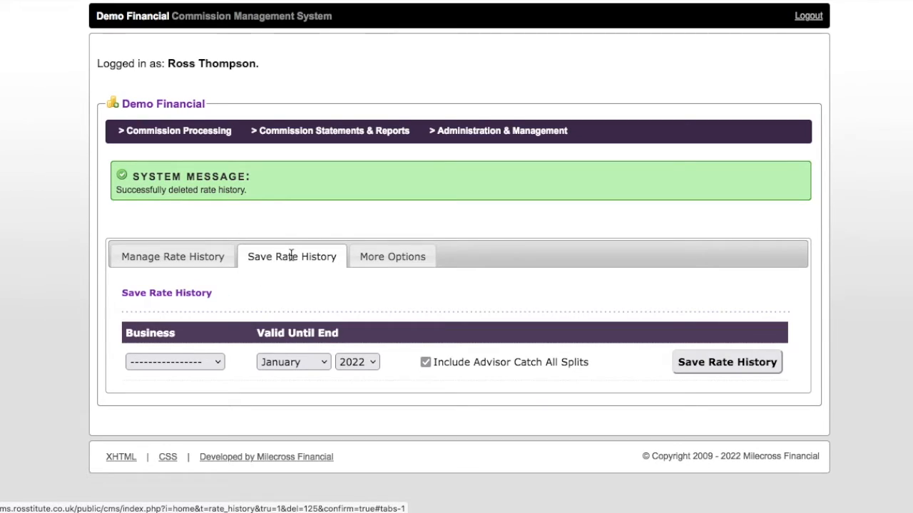
{"action": "left_click", "coordinate": [219, 364]}
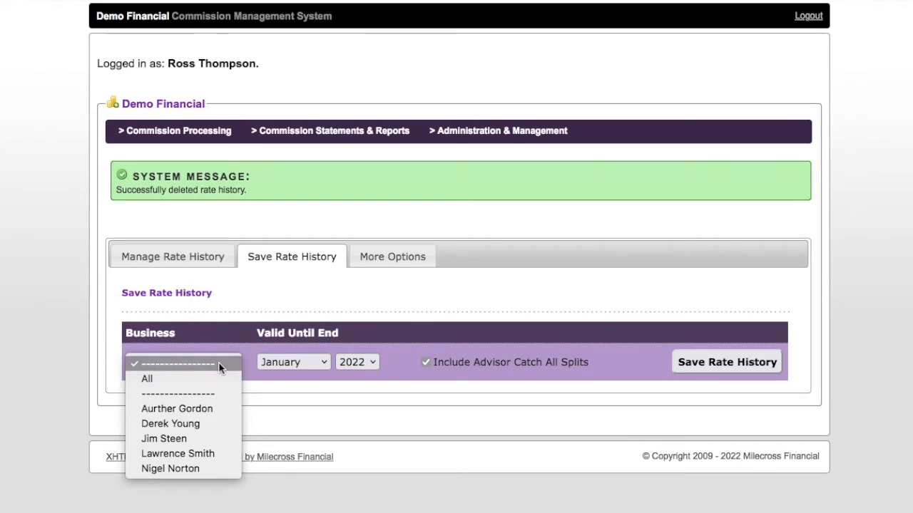
{"action": "left_click", "coordinate": [211, 380]}
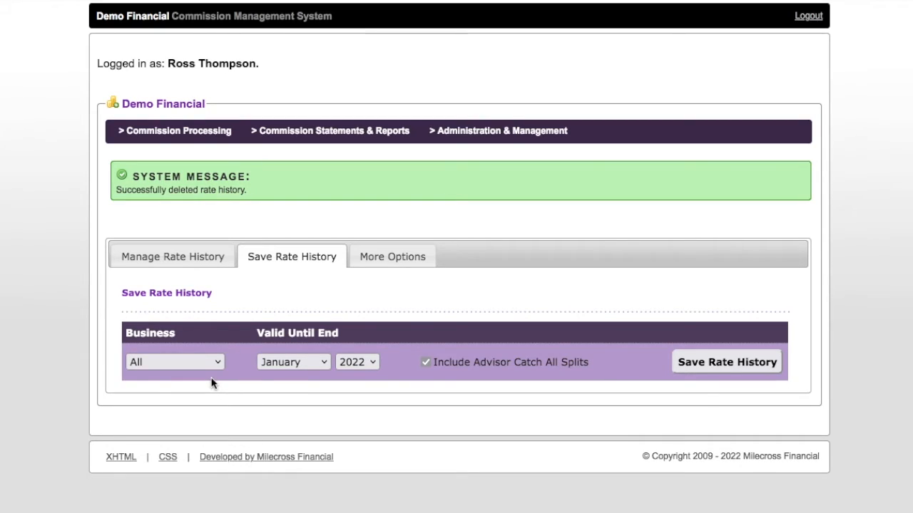
{"action": "left_click", "coordinate": [312, 368]}
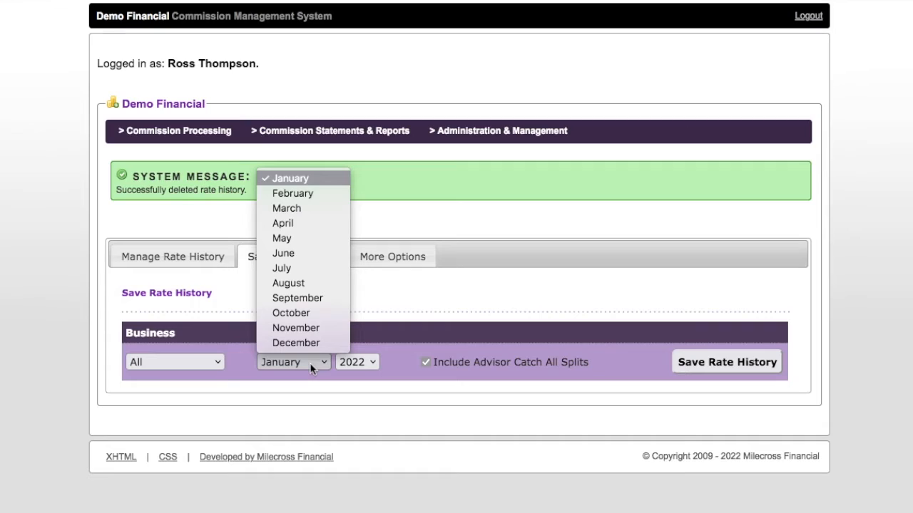
{"action": "left_click", "coordinate": [311, 283]}
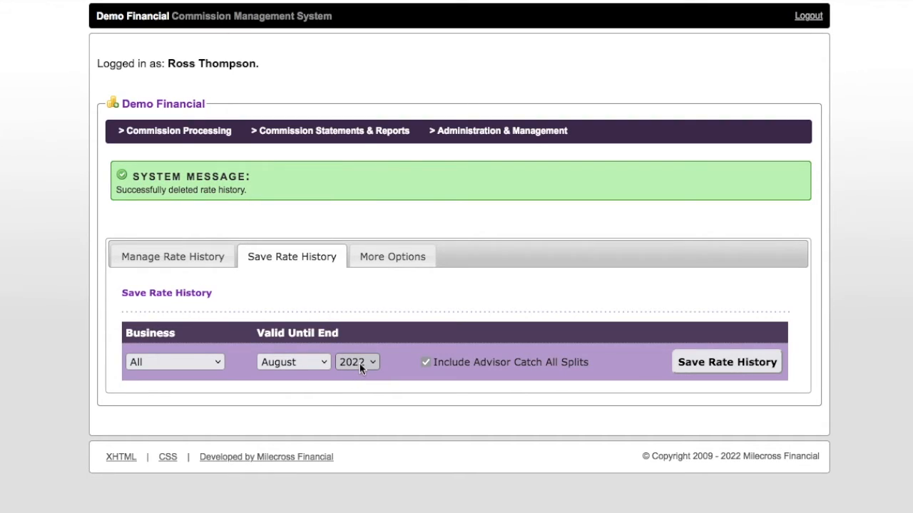
{"action": "left_click", "coordinate": [715, 363]}
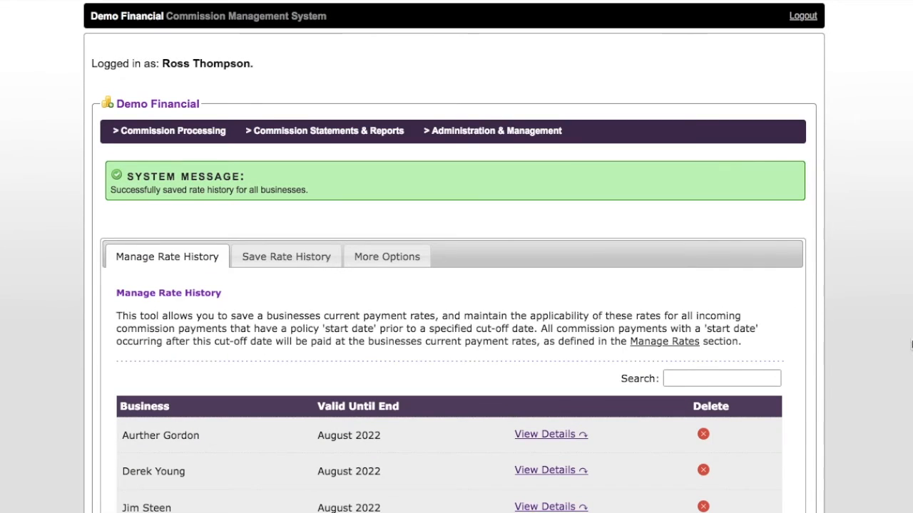
- Check the saved rate history records and view the details of the last business in the list
{"action": "scroll", "coordinate": [911, 345], "scroll_direction": "down", "scroll_amount": 5}
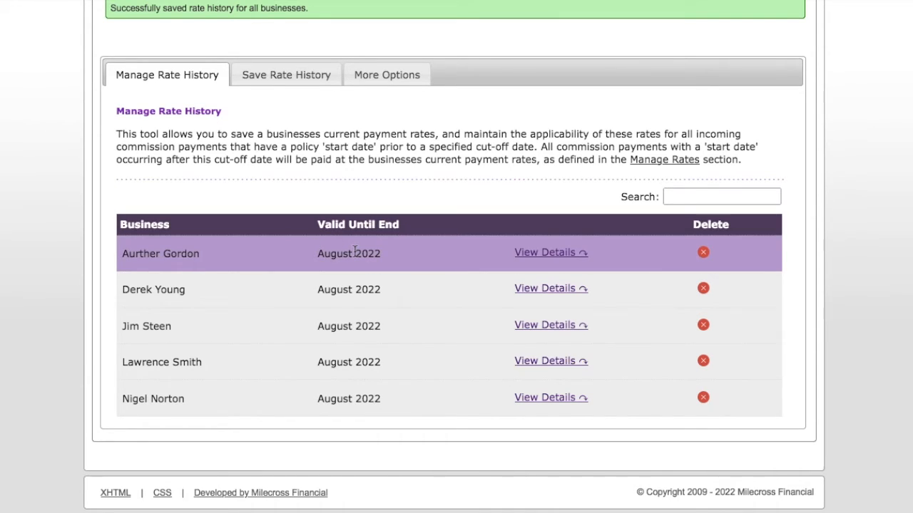
{"action": "left_click", "coordinate": [547, 401]}
{"action": "scroll", "coordinate": [547, 399], "scroll_direction": "down", "scroll_amount": 2}
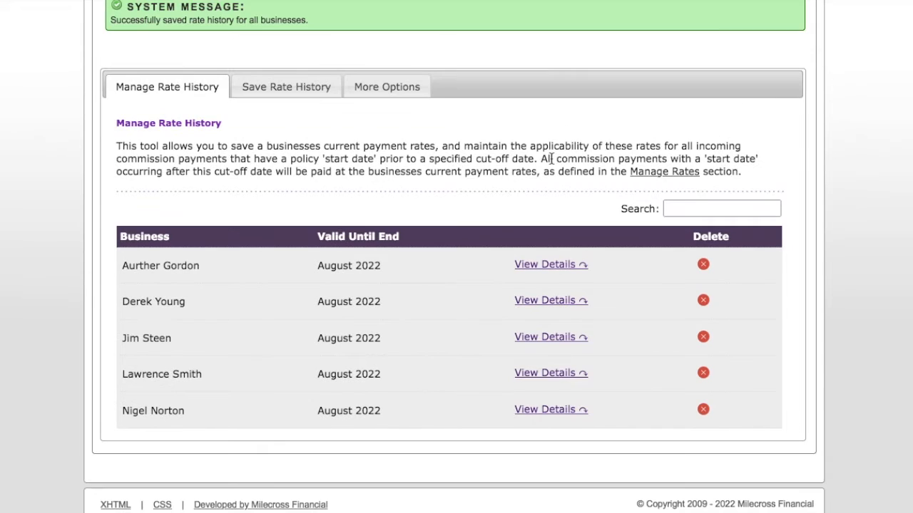
{"action": "scroll", "coordinate": [369, 158], "scroll_direction": "up", "scroll_amount": 1}
{"action": "scroll", "coordinate": [369, 157], "scroll_direction": "up", "scroll_amount": 5}
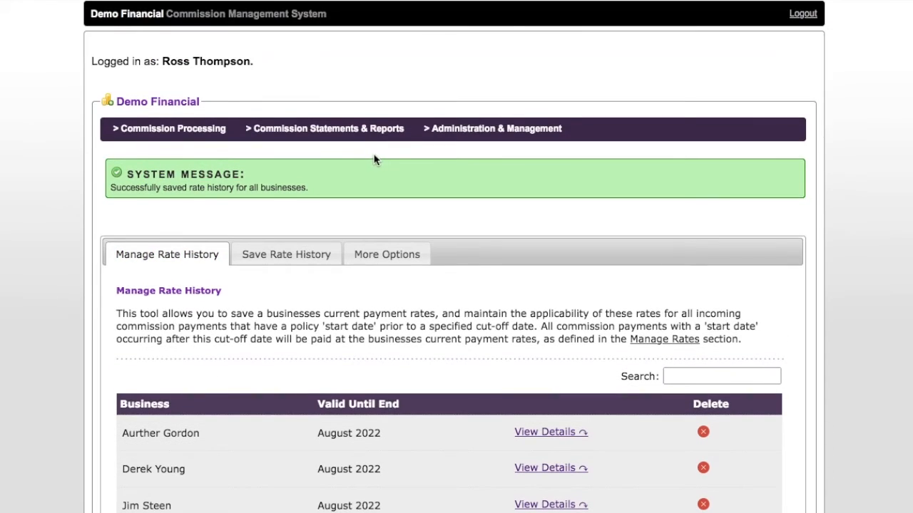
- Delete the rate history of all businesses with the Valid Until End date August 2022 and confirm the deletion
{"action": "mouse_move", "coordinate": [509, 123]}
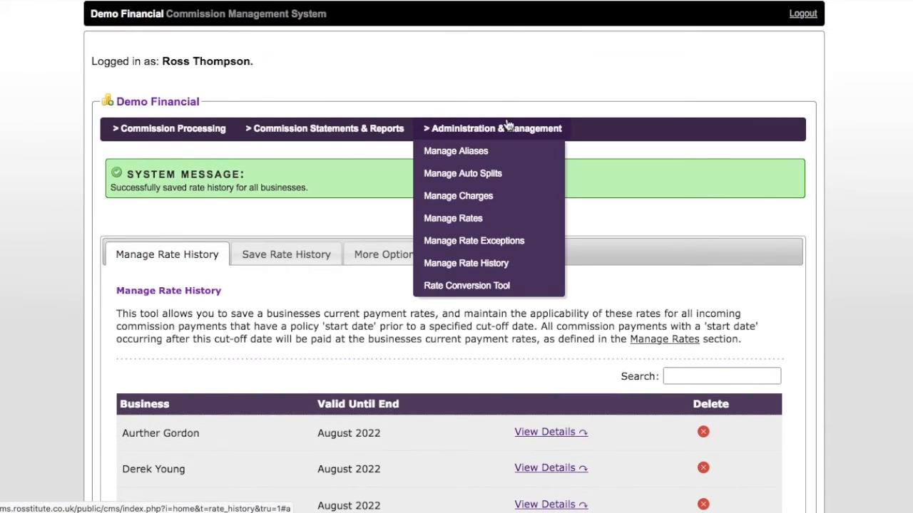
{"action": "left_click", "coordinate": [474, 227]}
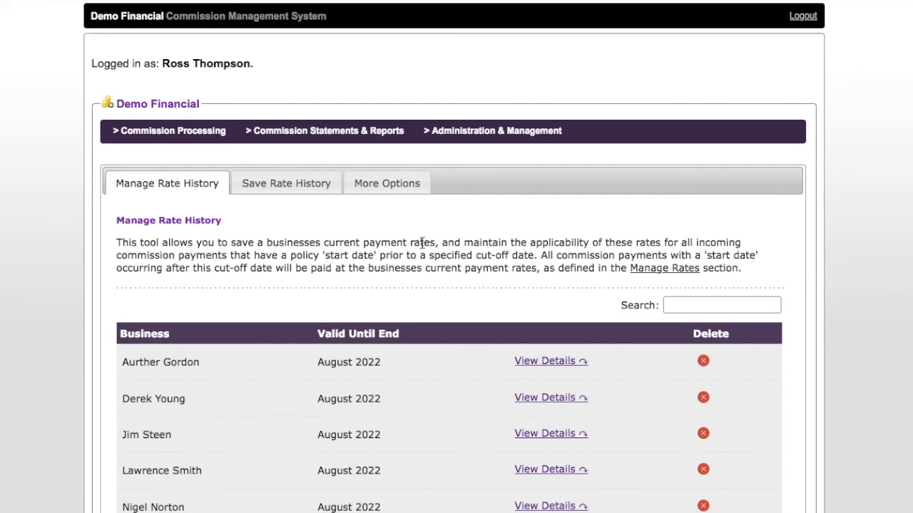
{"action": "left_click", "coordinate": [394, 182]}
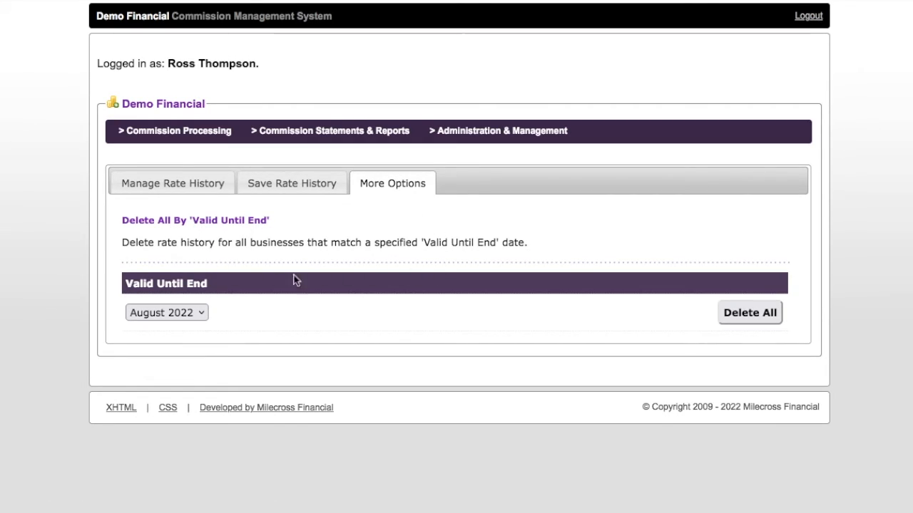
{"action": "left_click", "coordinate": [199, 315]}
{"action": "left_click", "coordinate": [152, 317]}
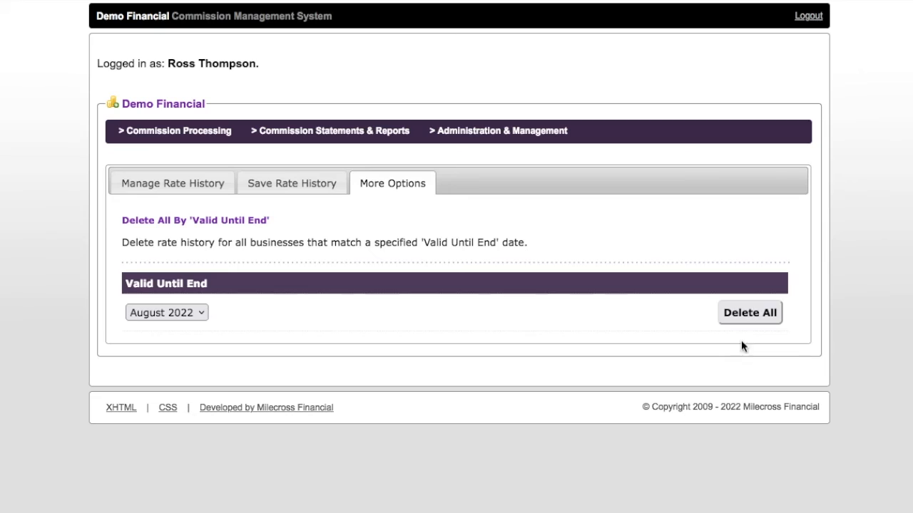
{"action": "left_click", "coordinate": [744, 313]}
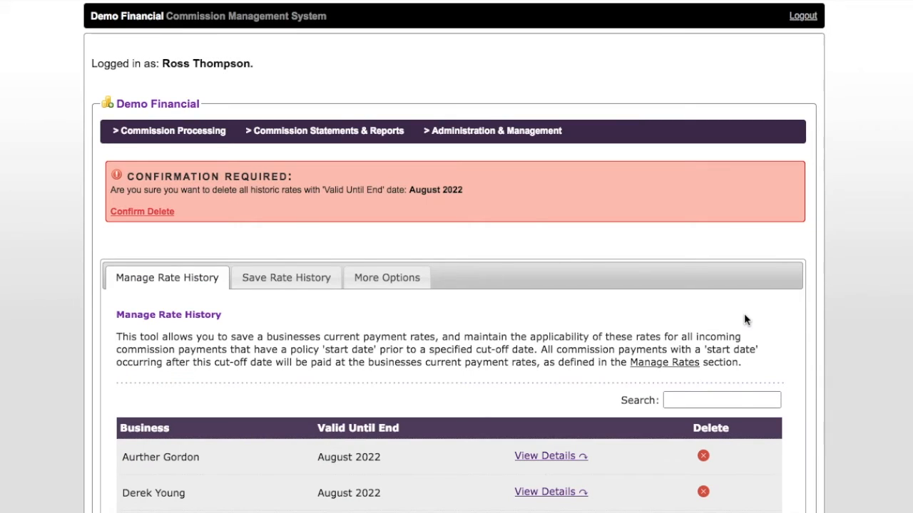
{"action": "left_click", "coordinate": [143, 212]}
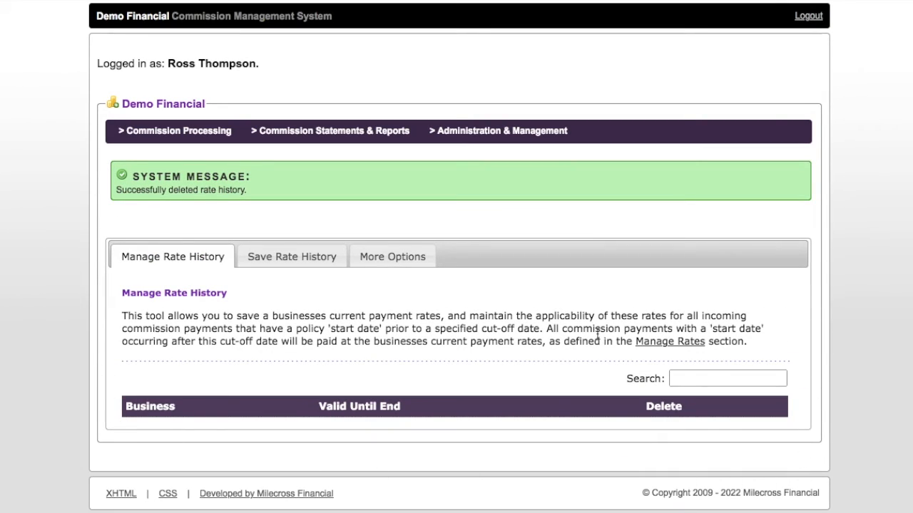
- Save the first listed business's rate history, valid until the end of January 2022, including advisor catch all splits
{"action": "mouse_move", "coordinate": [500, 131]}
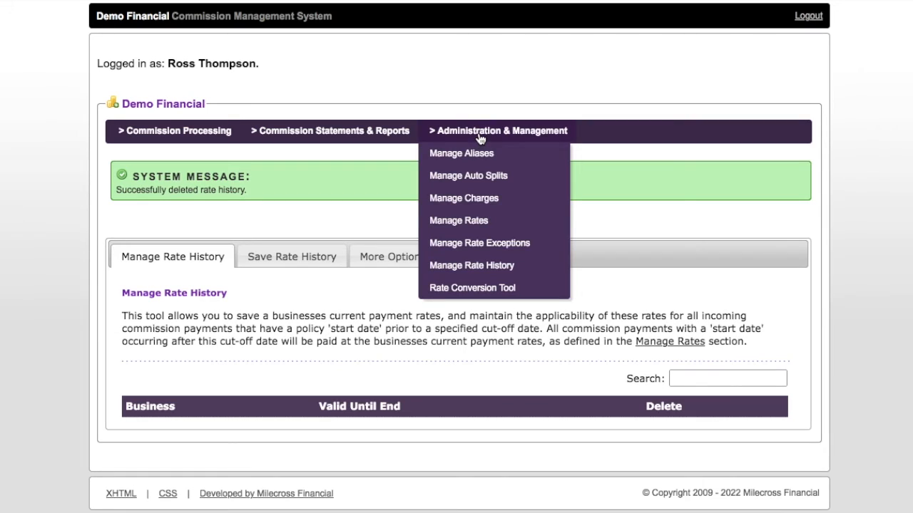
{"action": "left_click", "coordinate": [499, 225]}
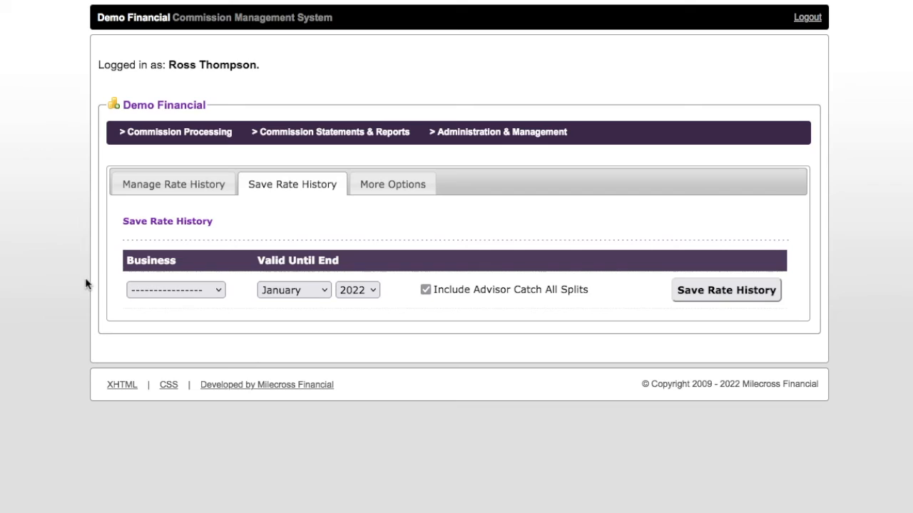
{"action": "left_click", "coordinate": [214, 291]}
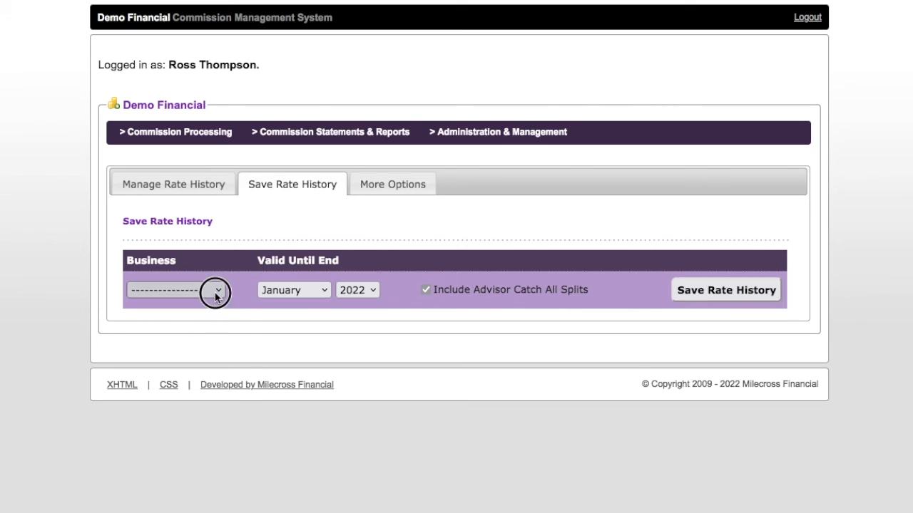
{"action": "left_click", "coordinate": [204, 335]}
{"action": "scroll", "coordinate": [68, 296], "scroll_direction": "down", "scroll_amount": 2}
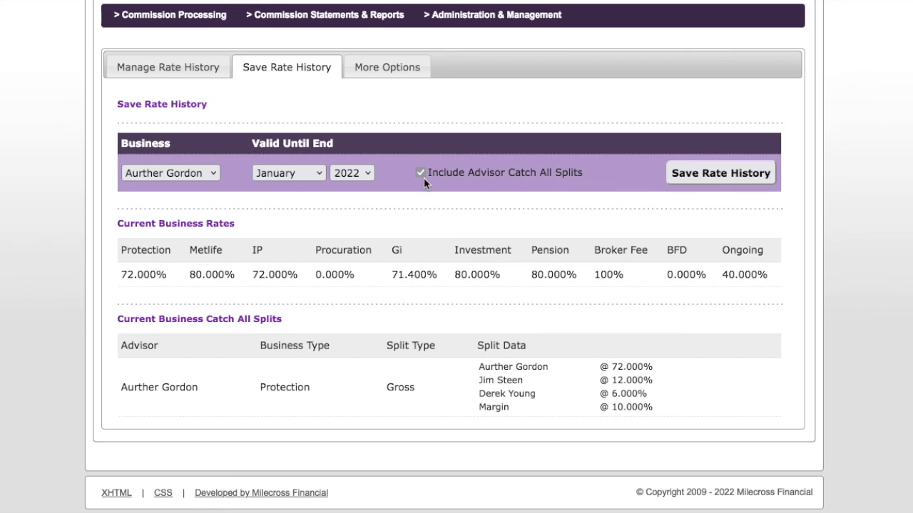
{"action": "left_click", "coordinate": [730, 176]}
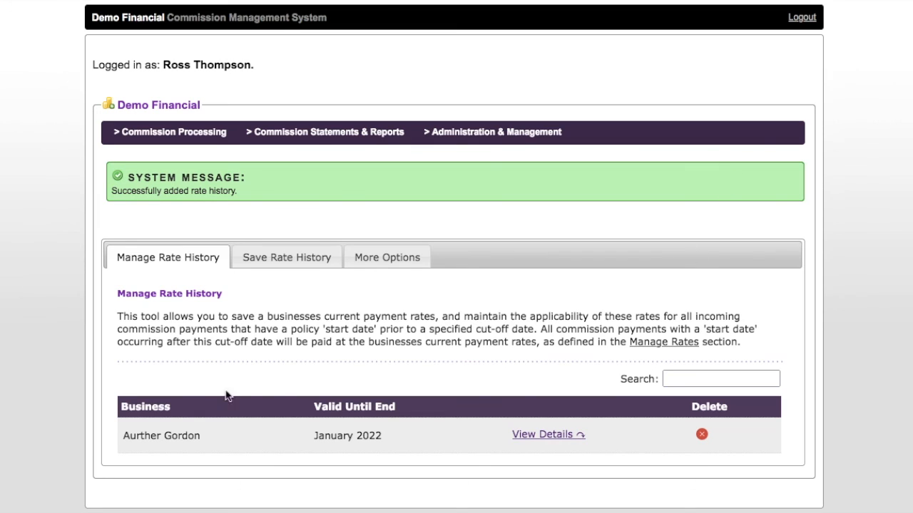
- View the details of the January 2022 rate history record, examining its business rates and catch all splits
{"action": "scroll", "coordinate": [211, 385], "scroll_direction": "down", "scroll_amount": 1}
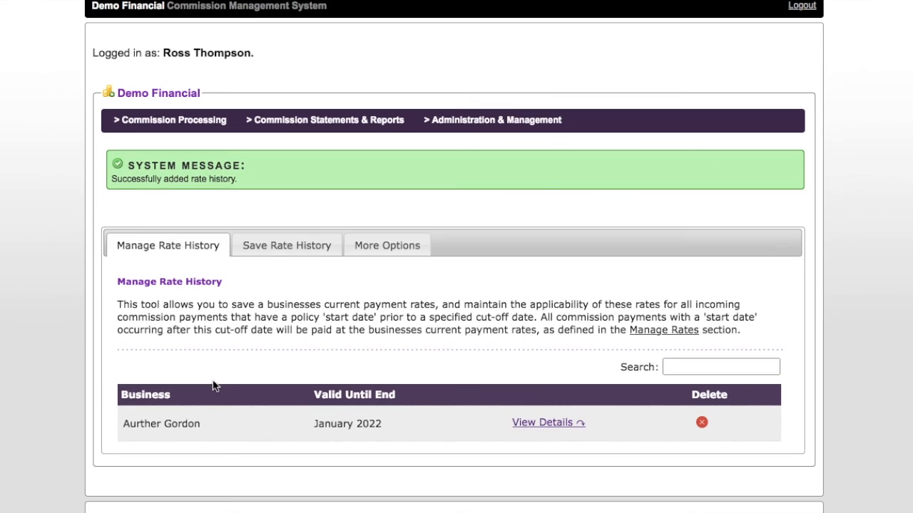
{"action": "left_click", "coordinate": [542, 425]}
{"action": "scroll", "coordinate": [536, 330], "scroll_direction": "down", "scroll_amount": 1}
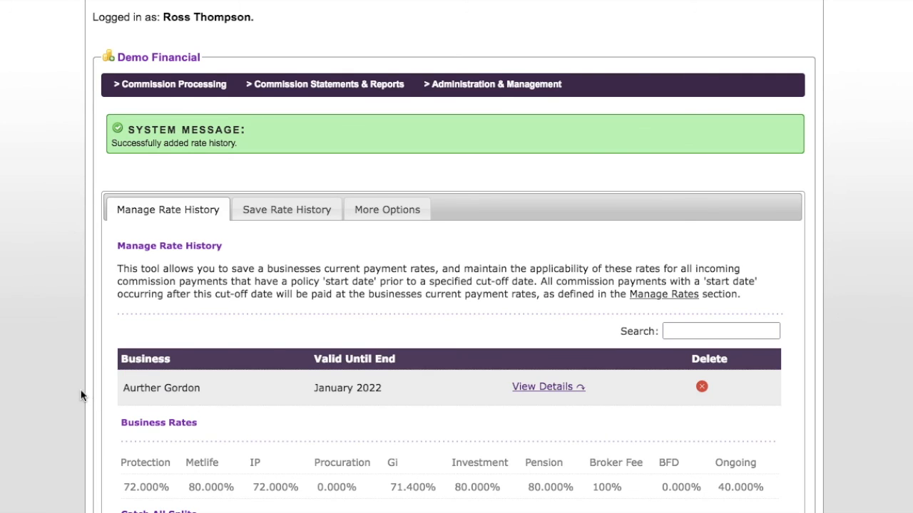
{"action": "scroll", "coordinate": [81, 394], "scroll_direction": "down", "scroll_amount": 3}
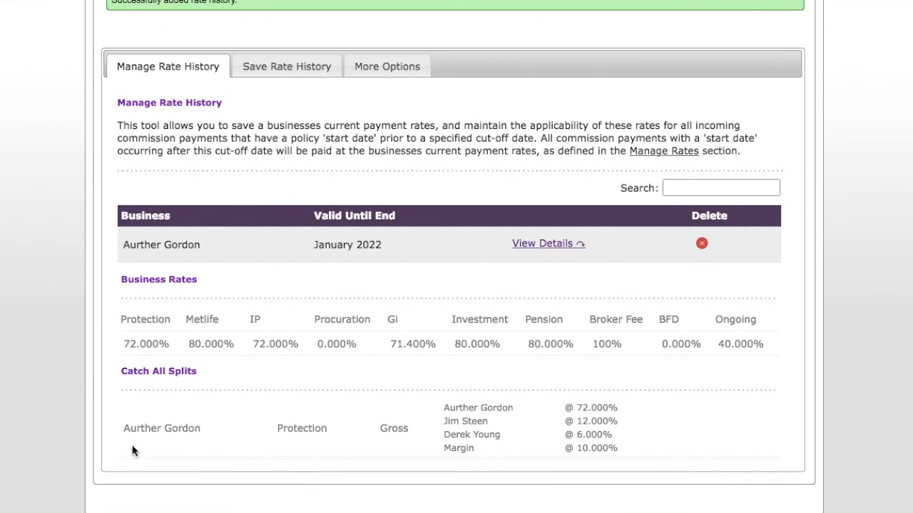